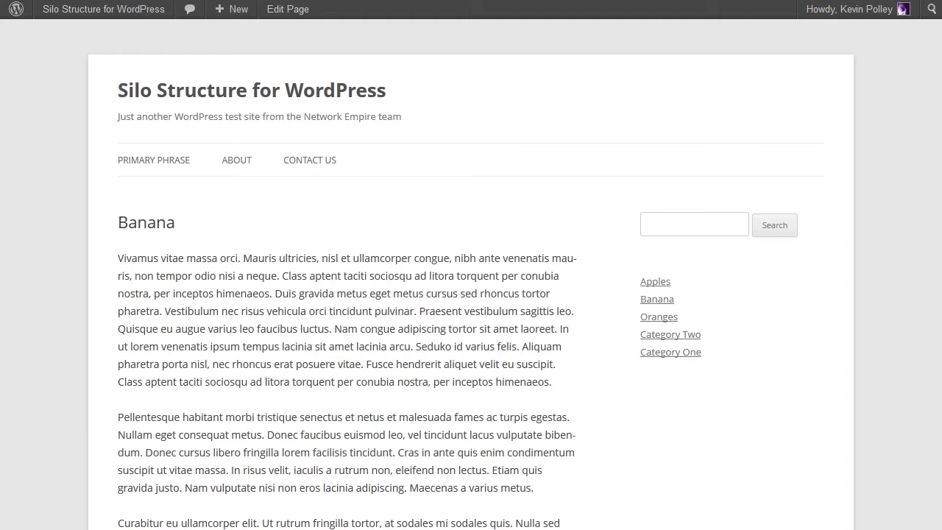
- From the Banana page, open the 'Banana Republic Fruits Are Healthy' post and scroll through it
scroll(471, 279, "down", 6)
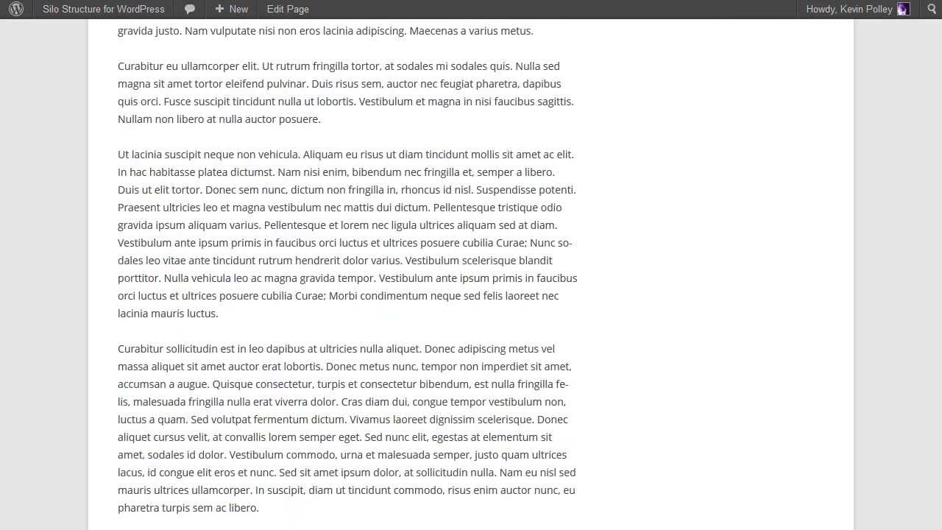
scroll(471, 279, "down", 4)
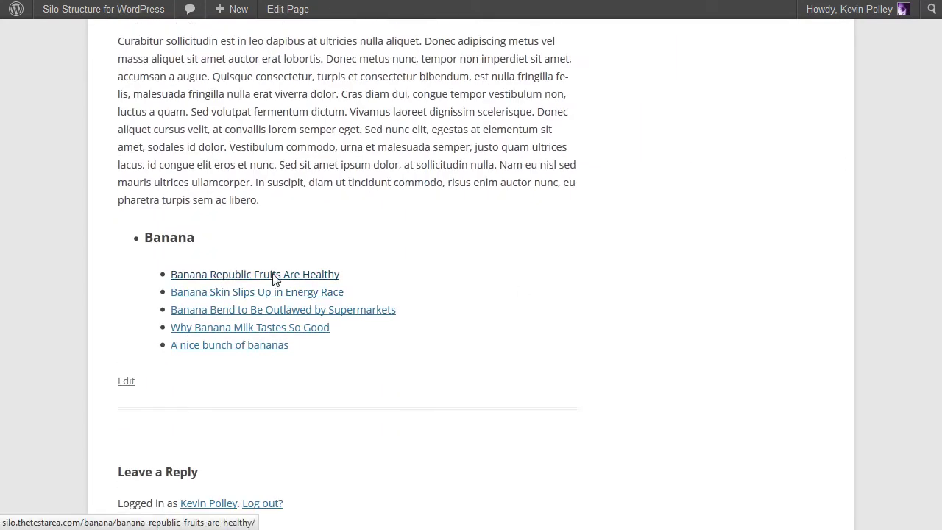
left_click(274, 277)
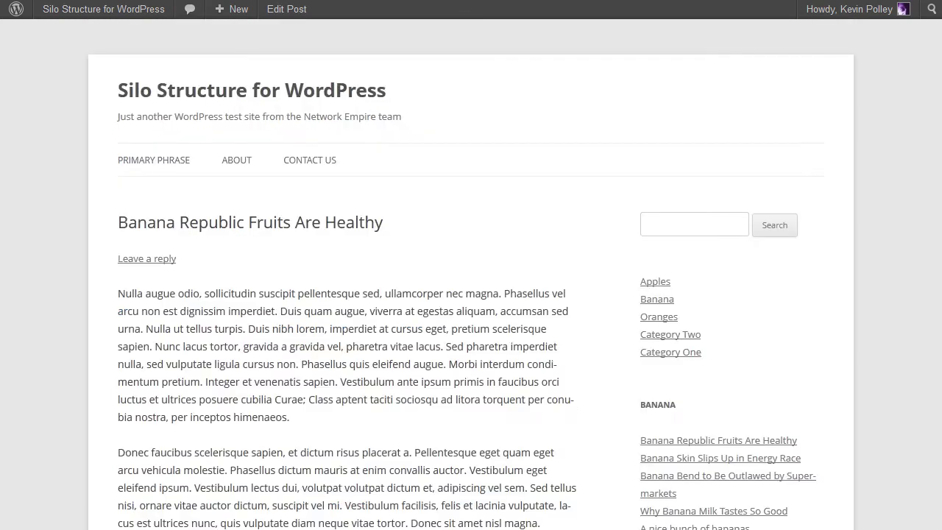
scroll(471, 279, "down", 2)
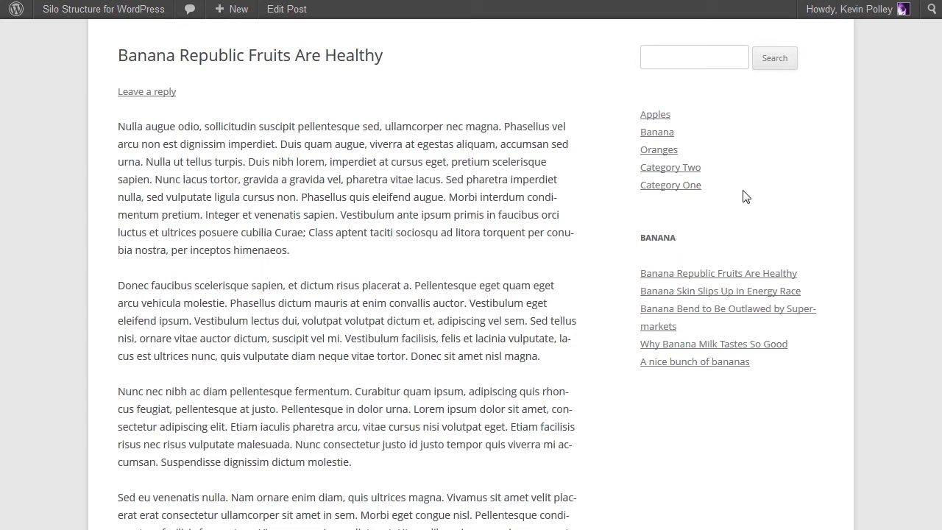
- Return to the Banana landing page, then open the Apples landing page
left_click(658, 138)
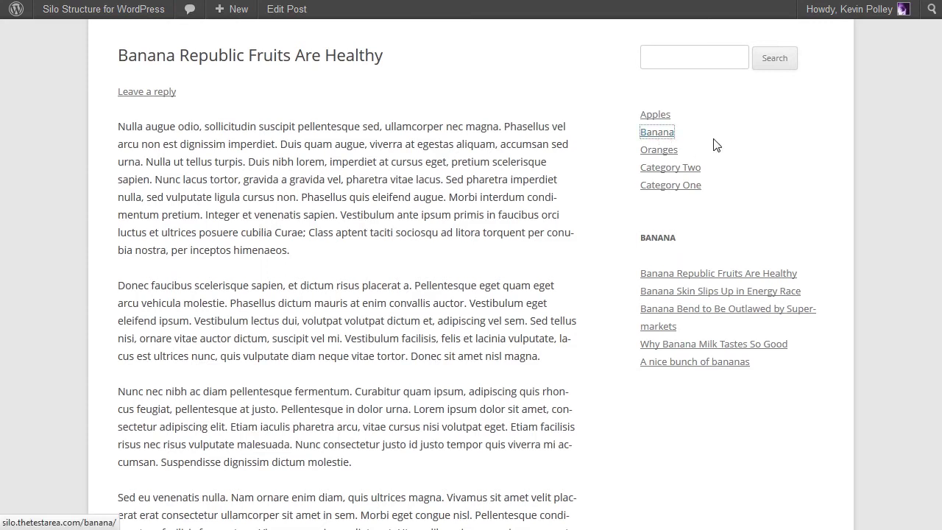
scroll(472, 274, "down", 3)
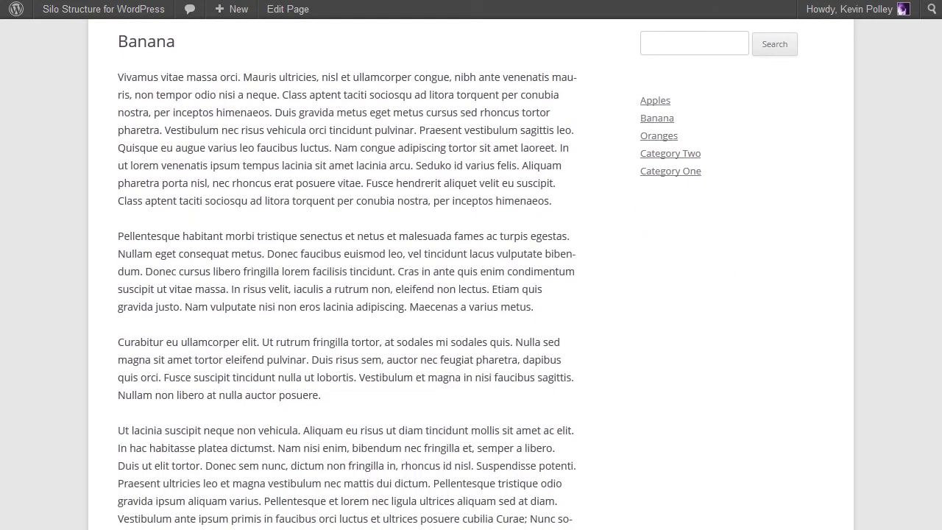
scroll(471, 274, "up", 1)
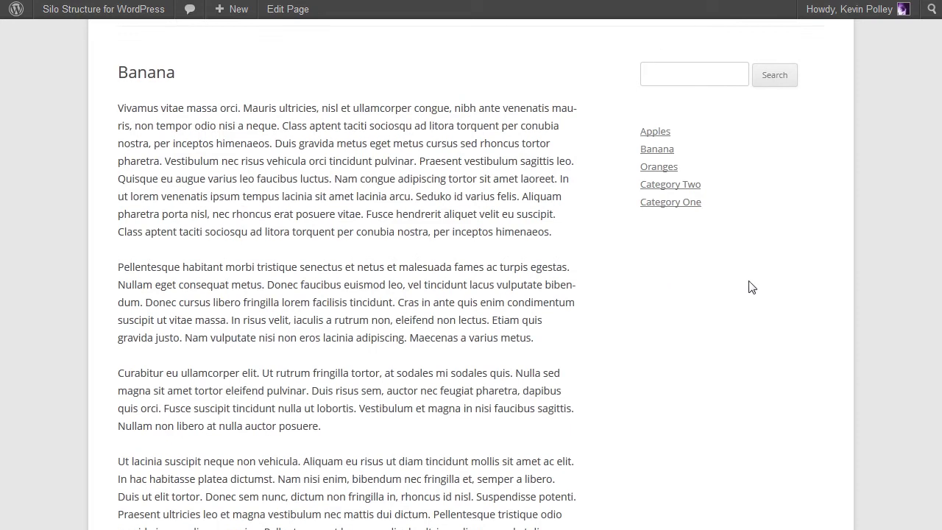
left_click(653, 134)
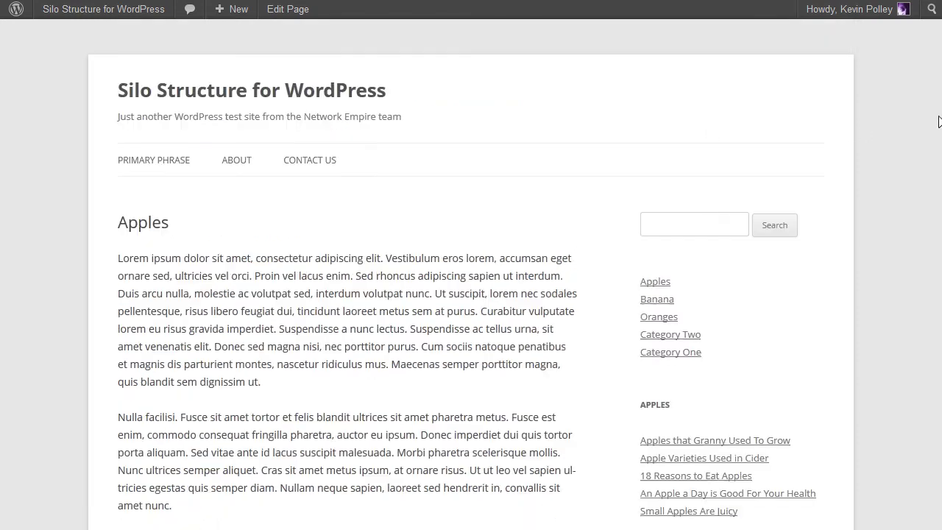
scroll(557, 336, "down", 3)
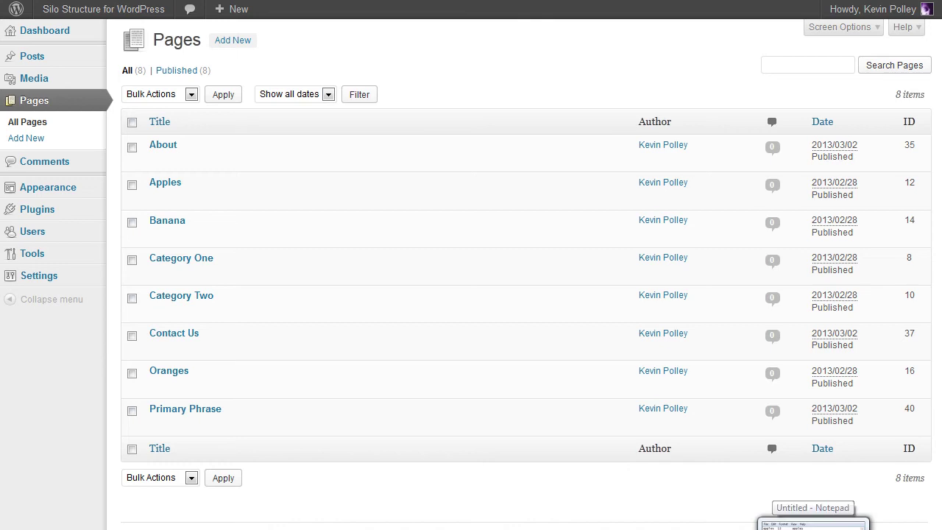
- Edit the Apples page beside the slug/ID notes and confirm its permalink slug is 'apples'
left_click(813, 524)
left_click_drag(462, 109, 414, 107)
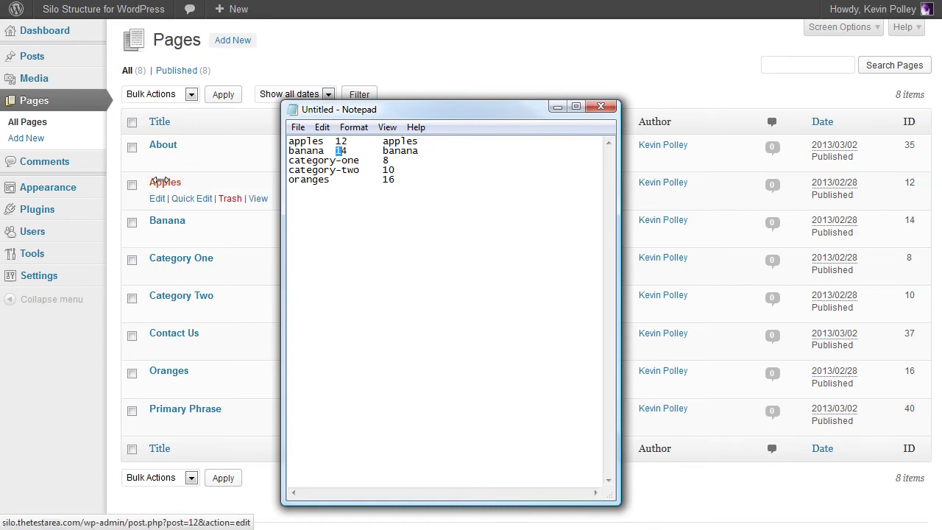
left_click(156, 198)
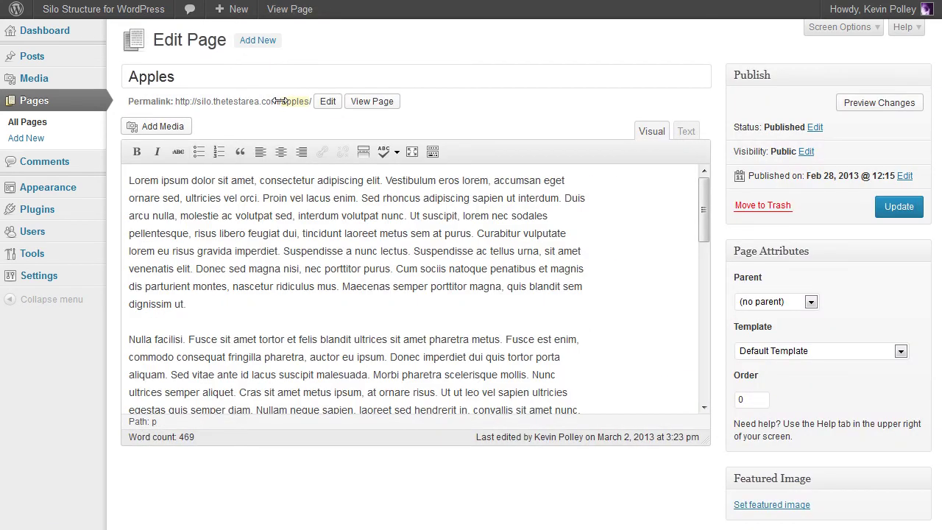
left_click_drag(275, 102, 316, 101)
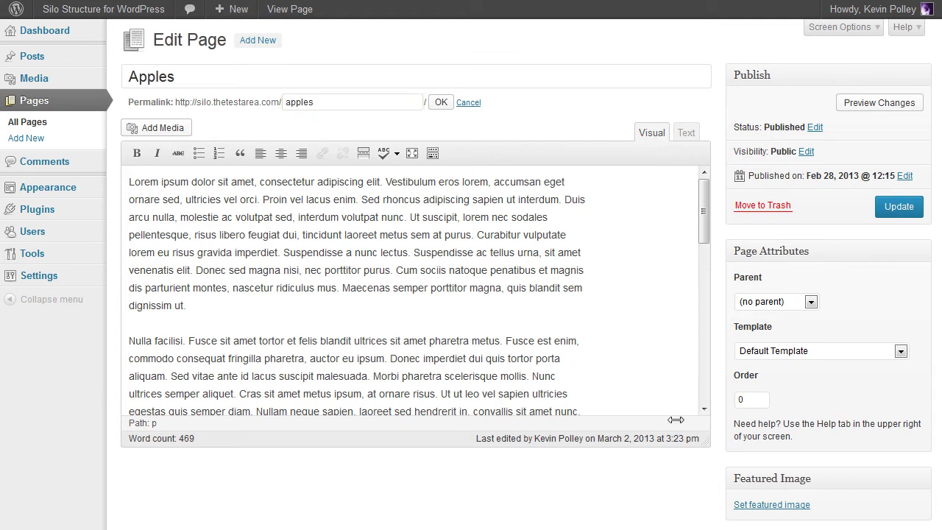
key("alt+Tab")
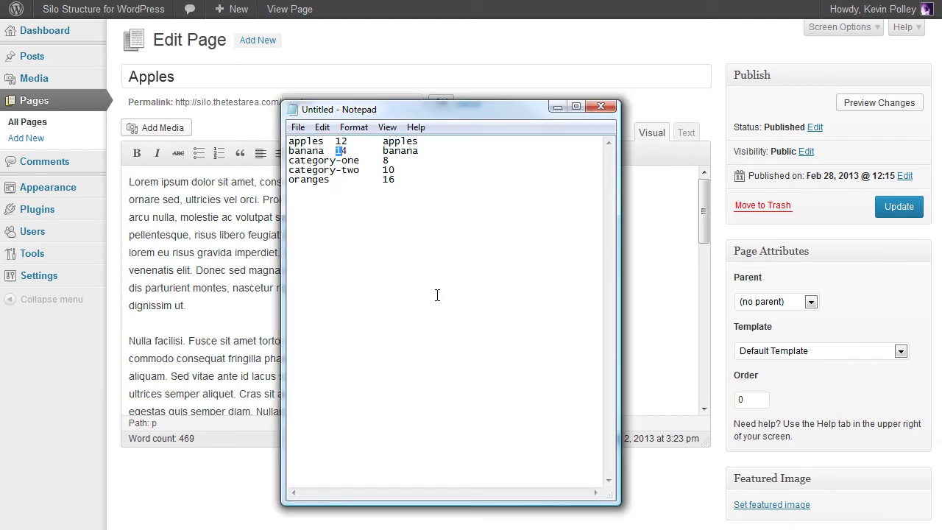
mouse_move(69, 188)
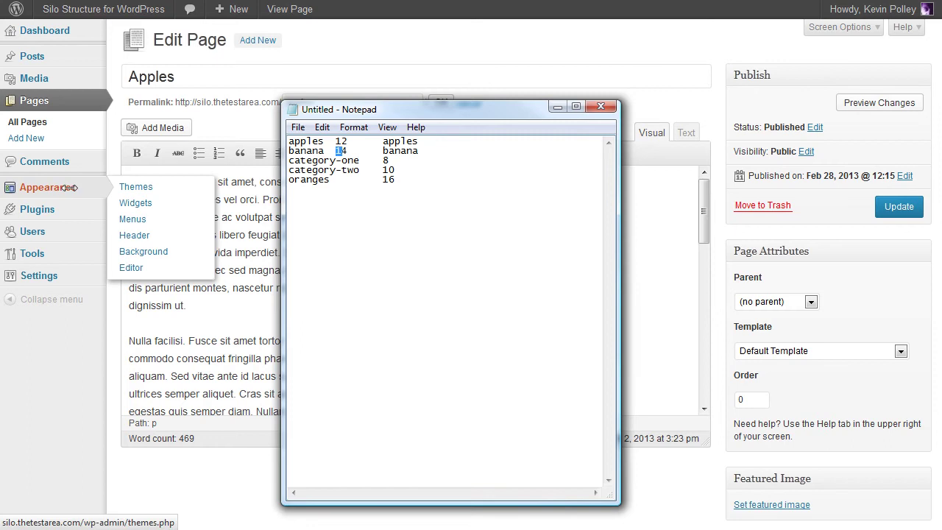
left_click(127, 204)
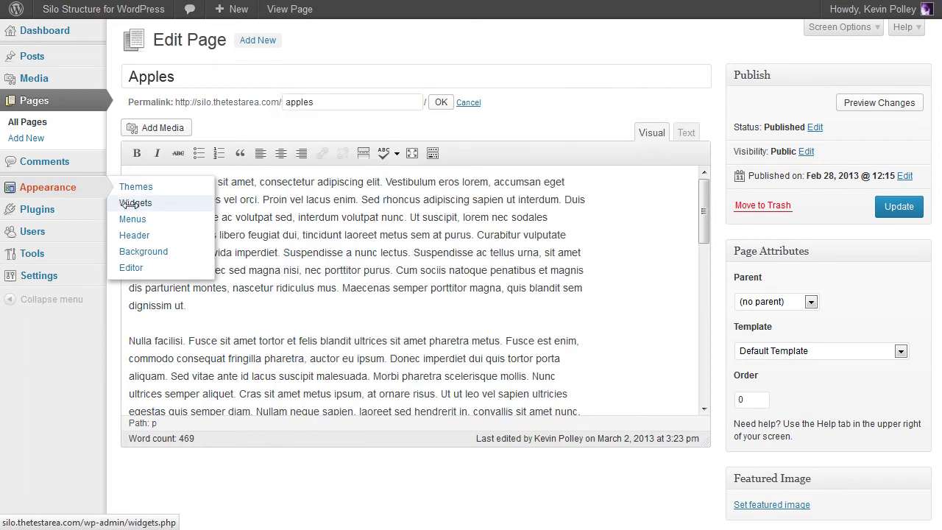
- In Widgets, expand Apples Category Posts and copy "is_page( 'apples' ) OR" from its widget logic
left_click(126, 204)
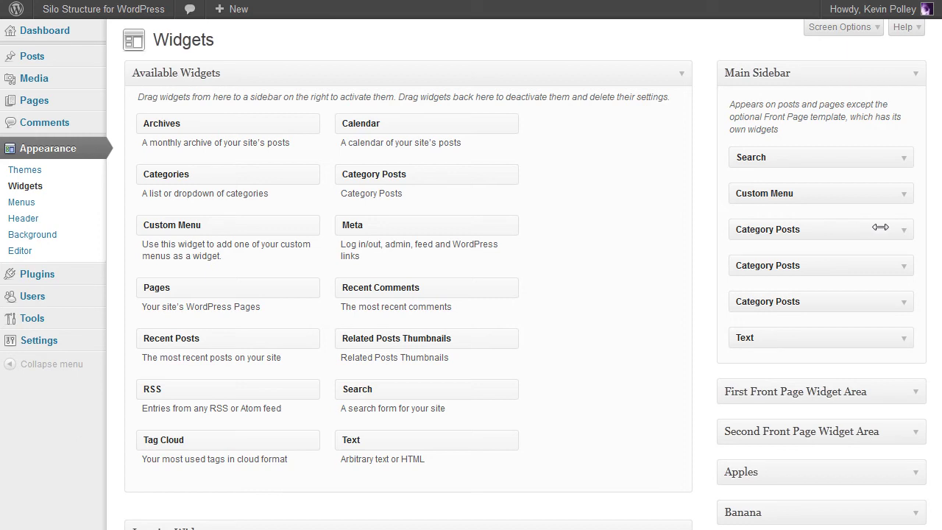
left_click(904, 266)
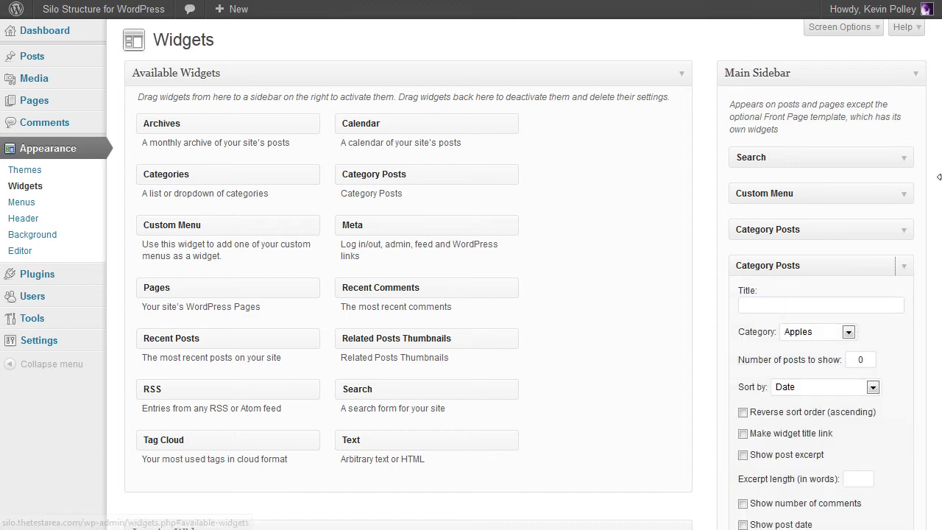
scroll(904, 266, "down", 2)
scroll(458, 274, "down", 3)
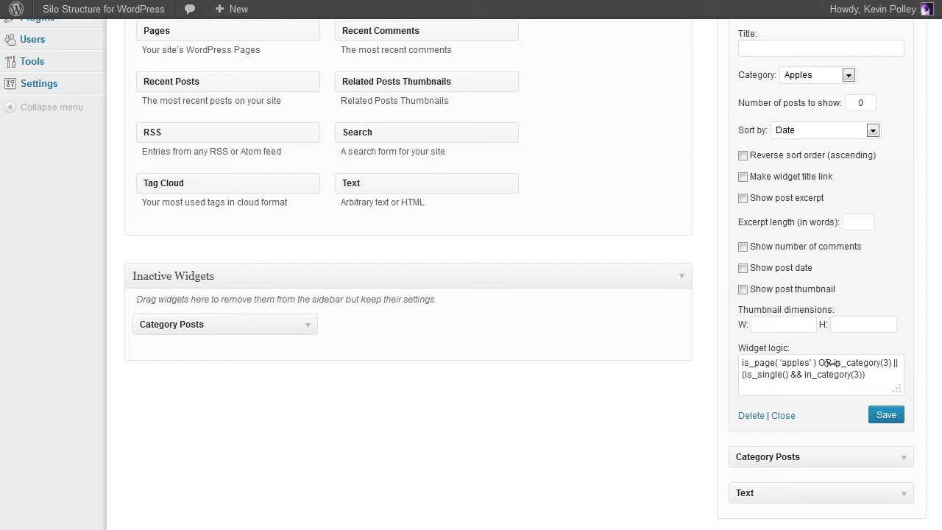
left_click_drag(832, 363, 732, 369)
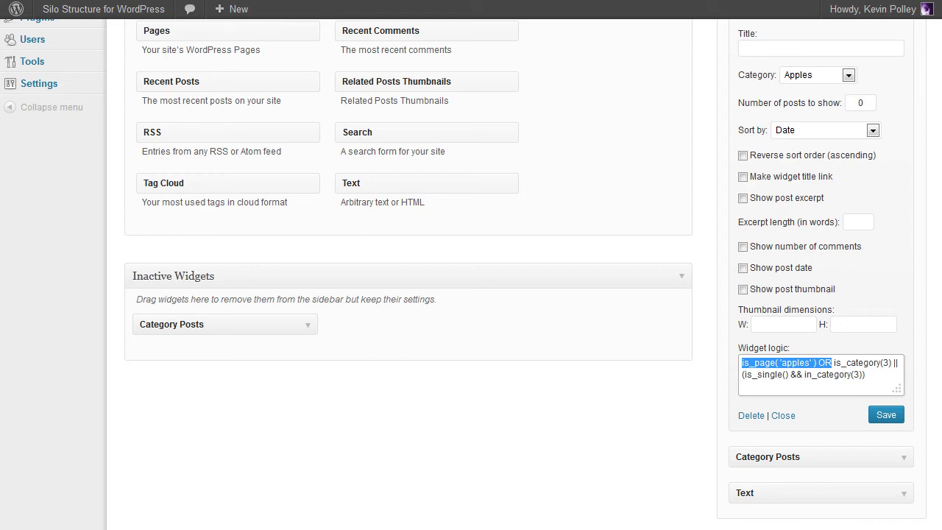
right_click(783, 363)
left_click(816, 413)
- Paste the condition into the Banana widget's logic before is_category(4), change 'apples' to 'banana', and save
scroll(941, 267, "up", 5)
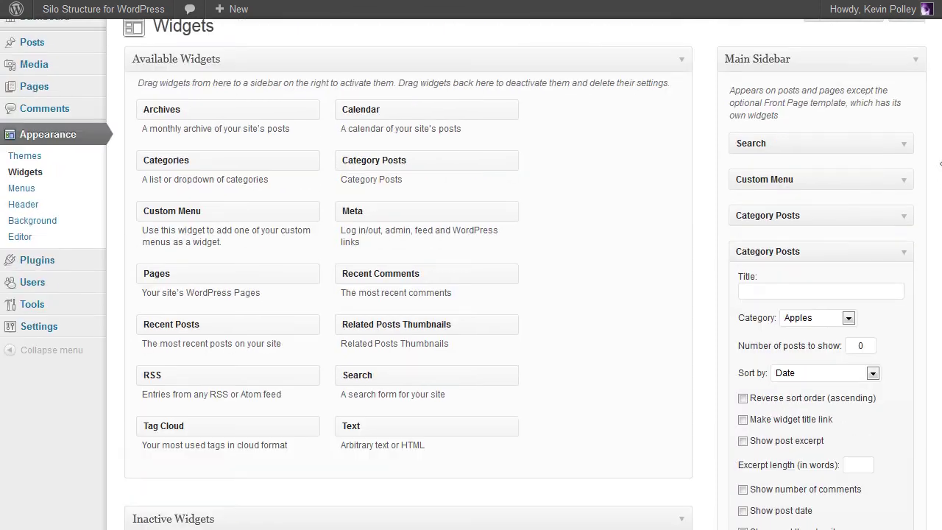
left_click(904, 217)
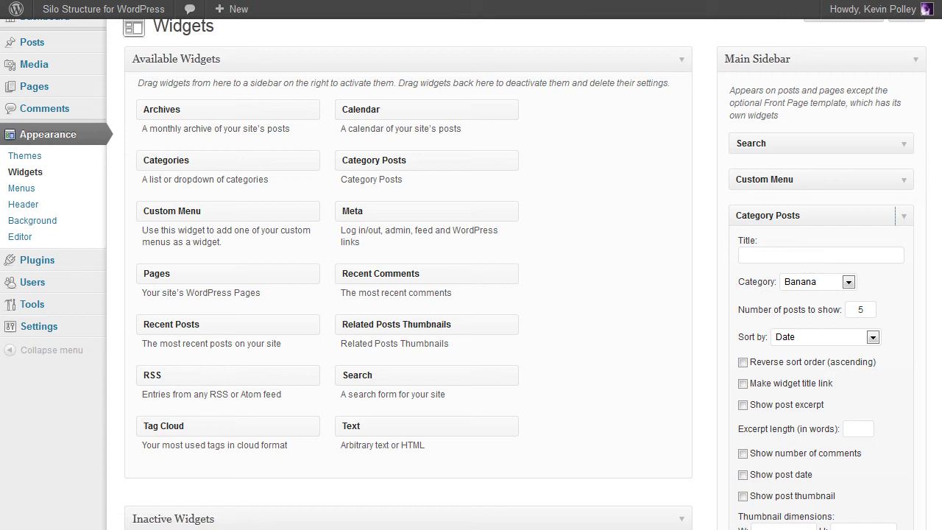
scroll(921, 246, "down", 4)
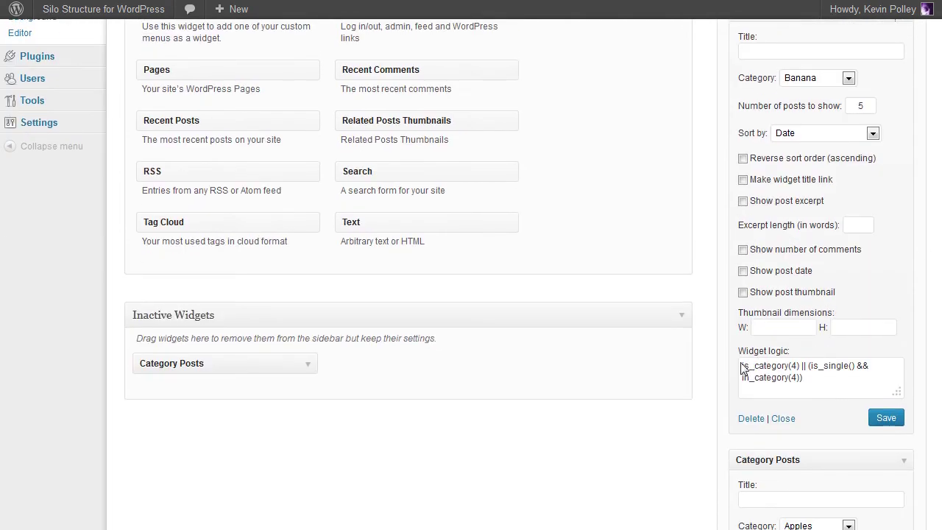
left_click(740, 363)
key("ctrl+v")
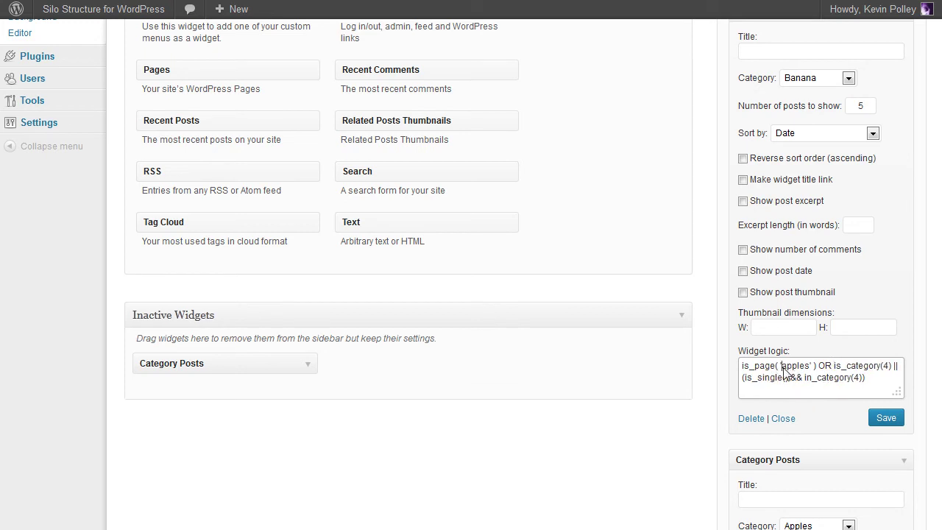
left_click_drag(783, 365, 819, 371)
type("banan")
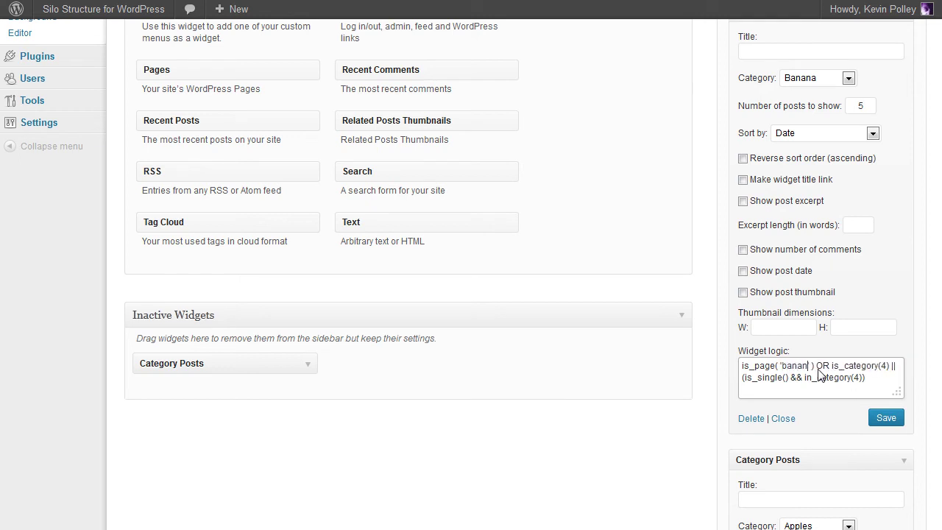
type("a")
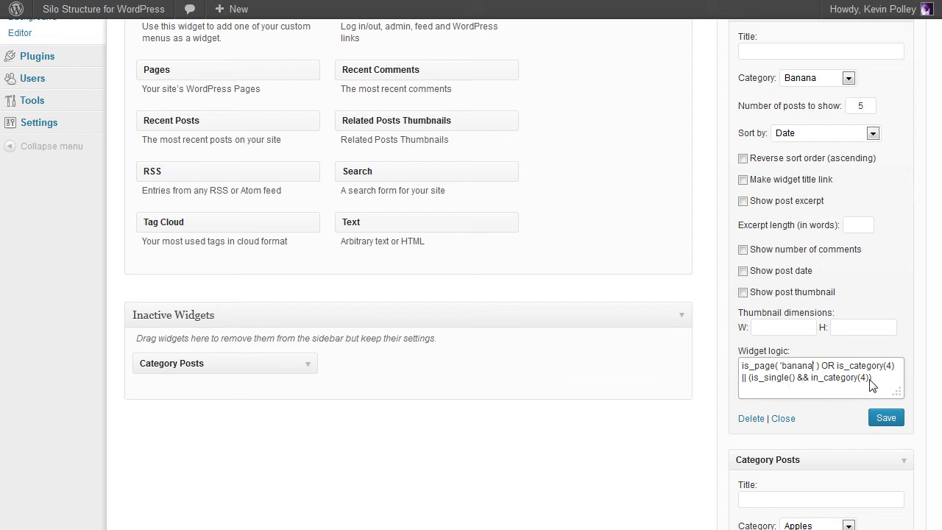
left_click(897, 426)
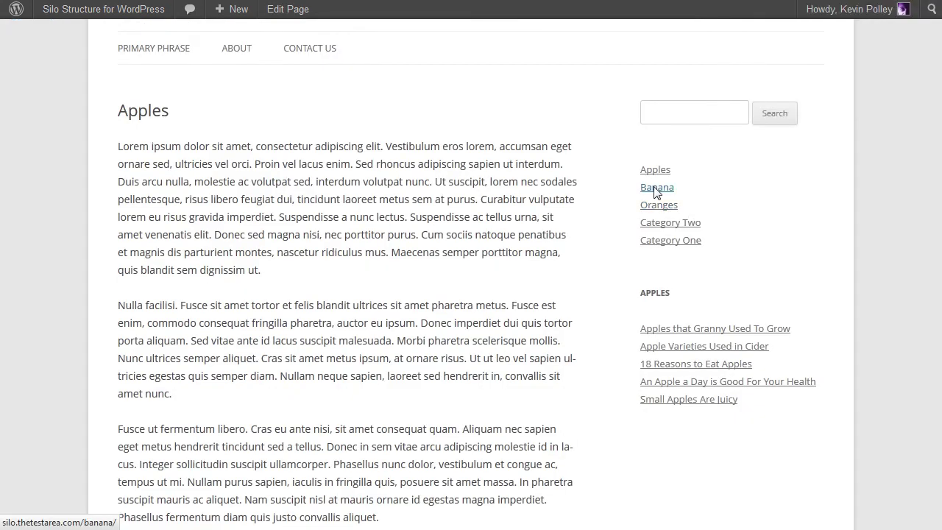
- Check the Banana page and the 'Banana Republic Fruits Are Healthy' post for the Banana posts sidebar list
left_click(655, 189)
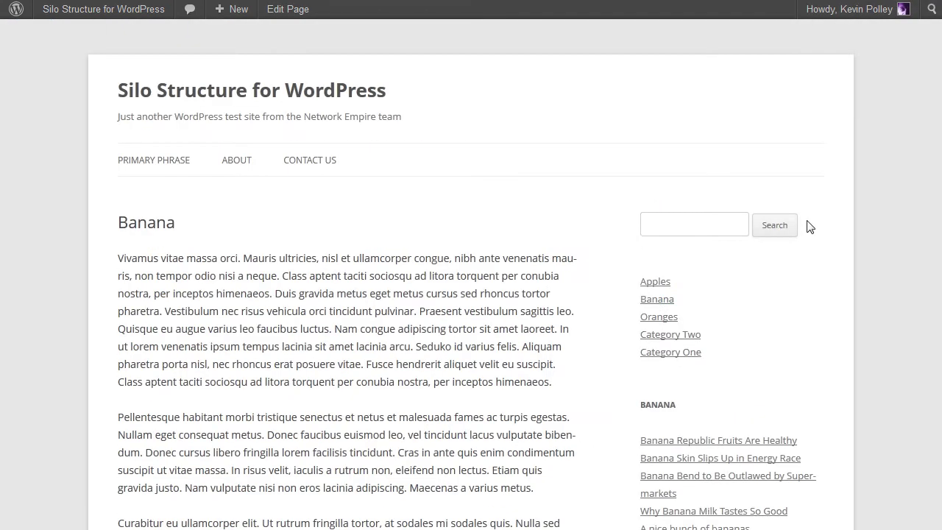
scroll(792, 204, "down", 3)
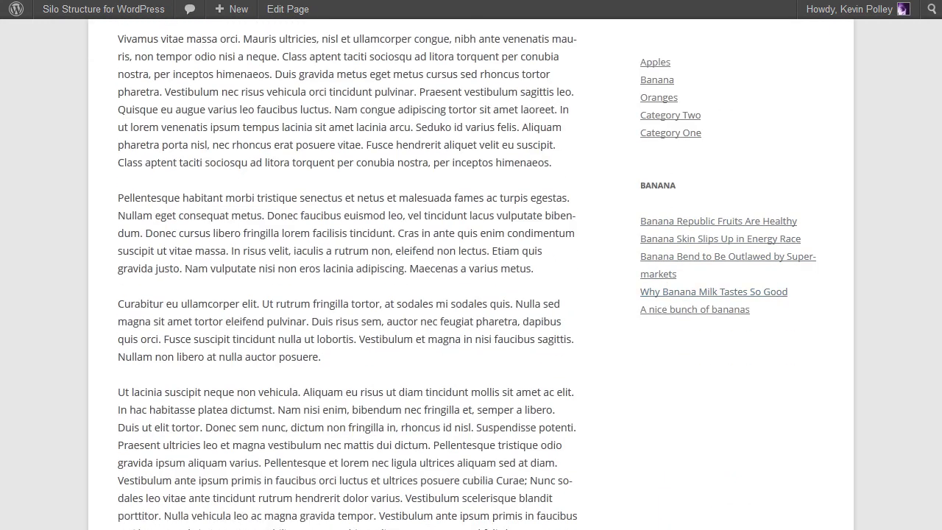
scroll(938, 267, "down", 7)
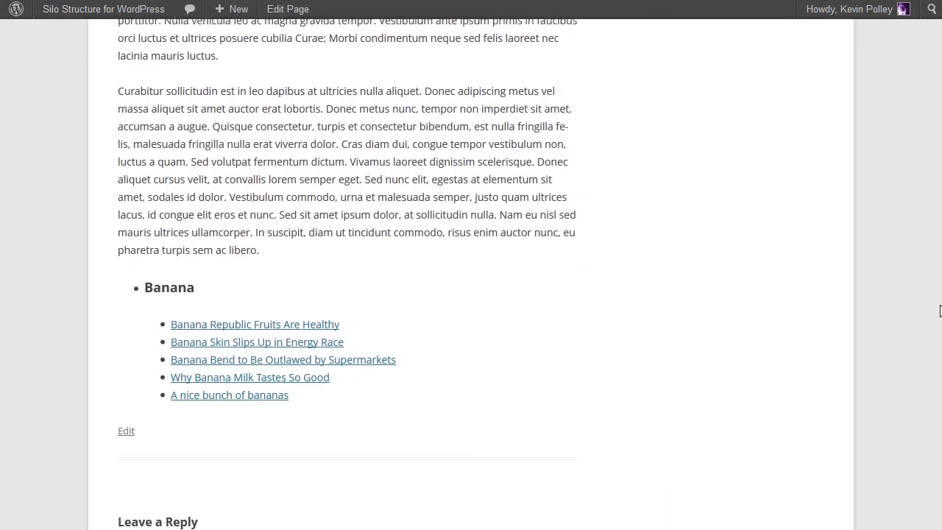
left_click(240, 327)
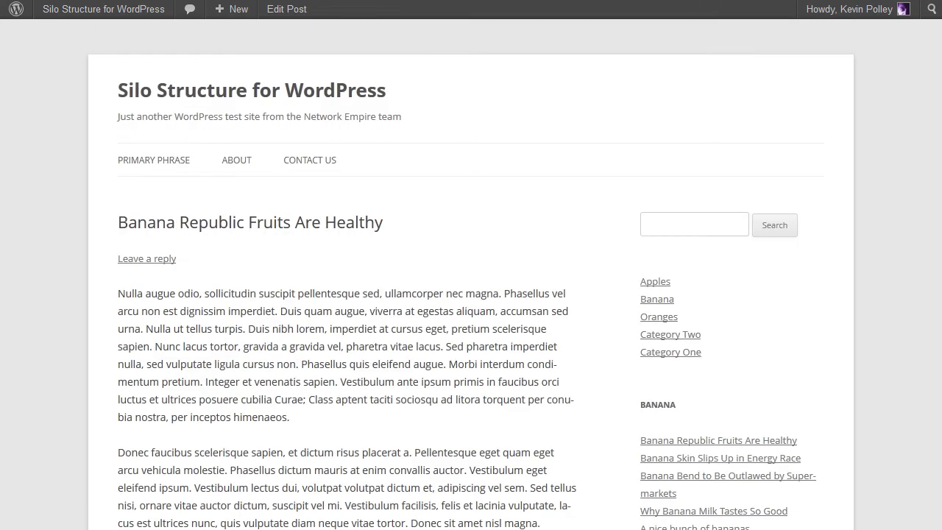
scroll(472, 294, "down", 3)
- Open the Oranges page and look over its sidebar
left_click(658, 191)
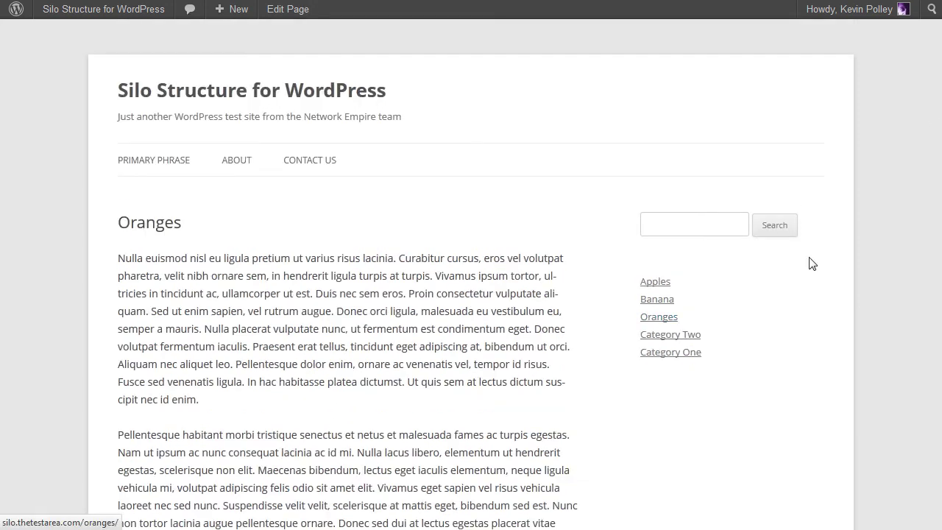
scroll(471, 294, "down", 5)
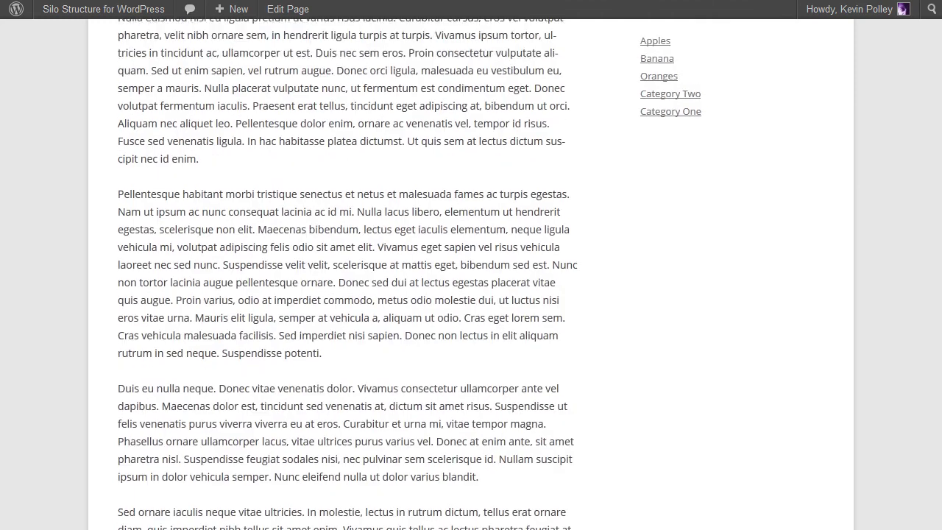
scroll(472, 295, "up", 3)
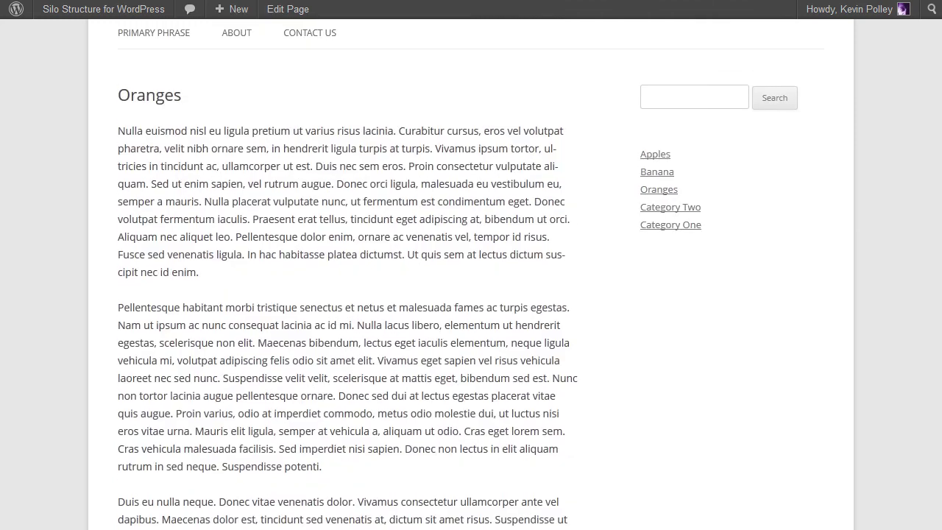
- Paste "is_page( 'apples' ) OR" at the start of the Oranges Category Posts widget's logic
key("ctrl+Tab")
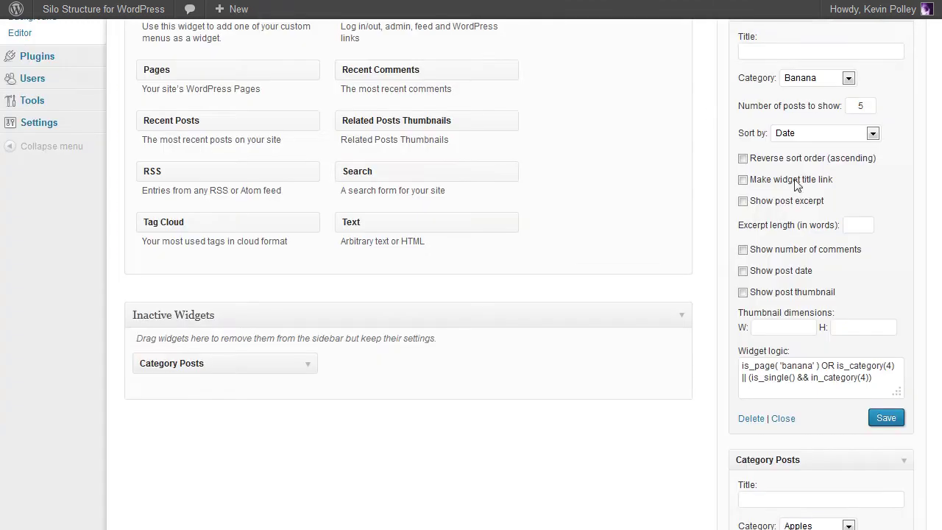
scroll(472, 294, "down", 8)
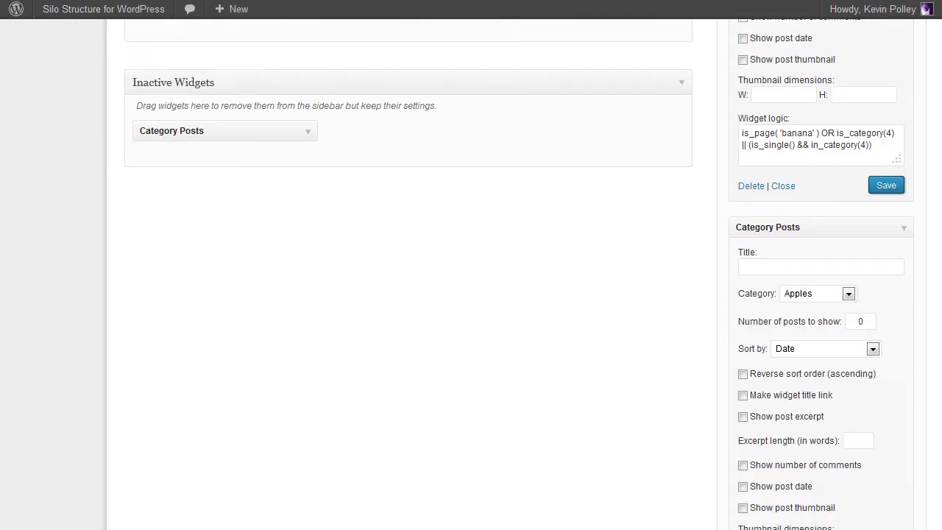
scroll(913, 295, "down", 1)
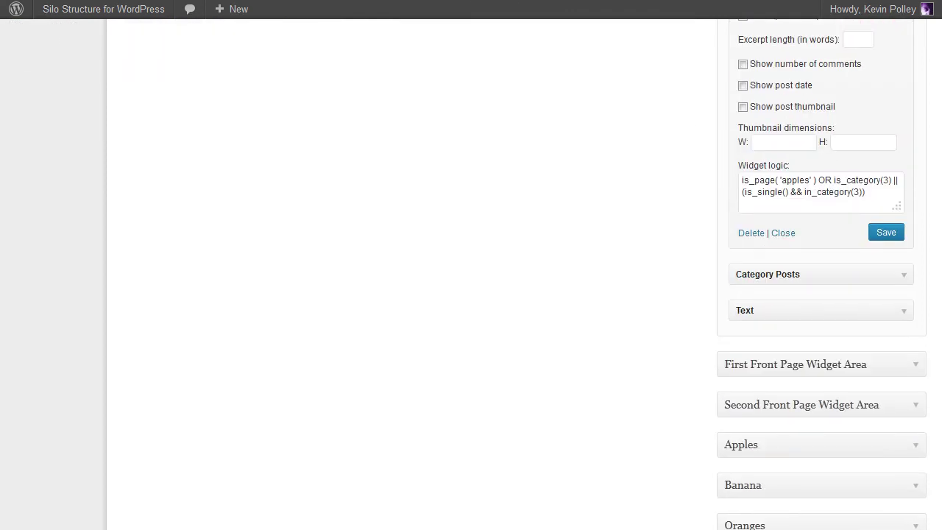
left_click(904, 277)
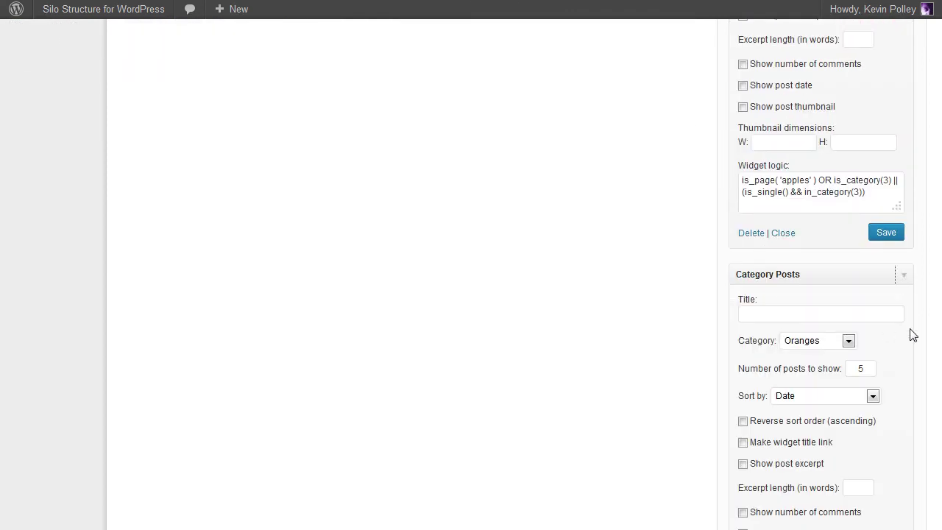
scroll(822, 294, "down", 4)
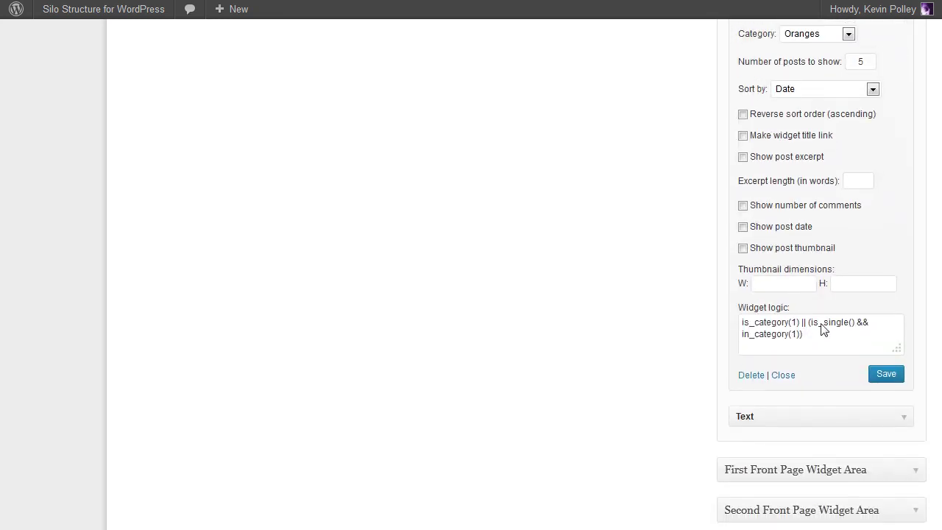
left_click(743, 324)
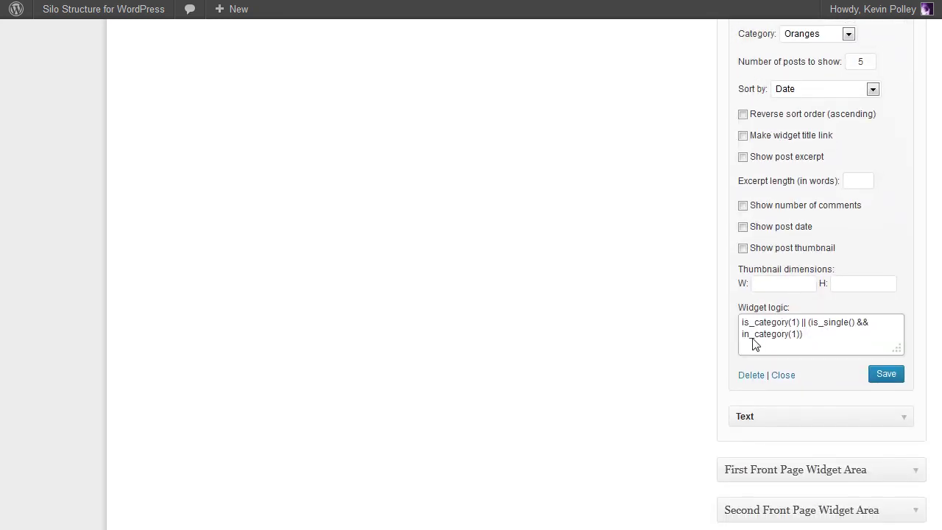
key("ctrl+v")
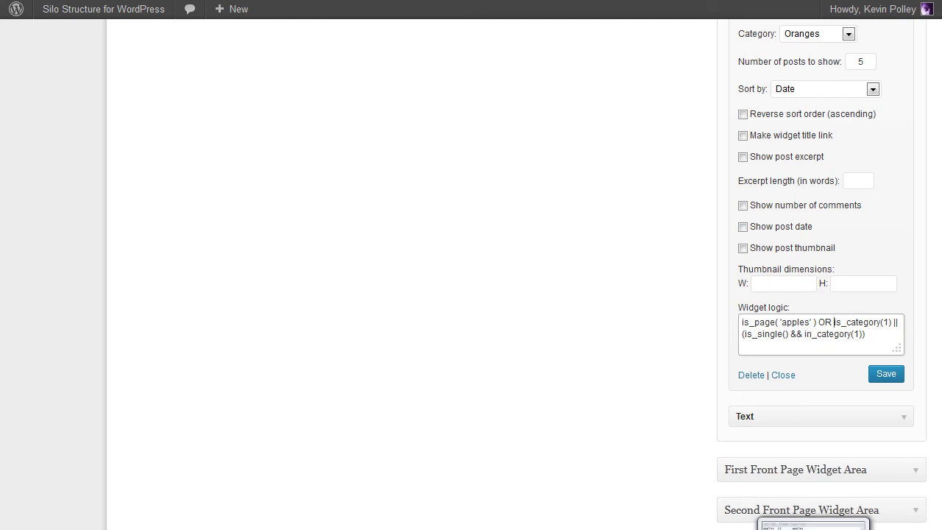
- Replace 'apples' with the Oranges page ID 16 from the notes, save, and return to the Oranges page
left_click(814, 524)
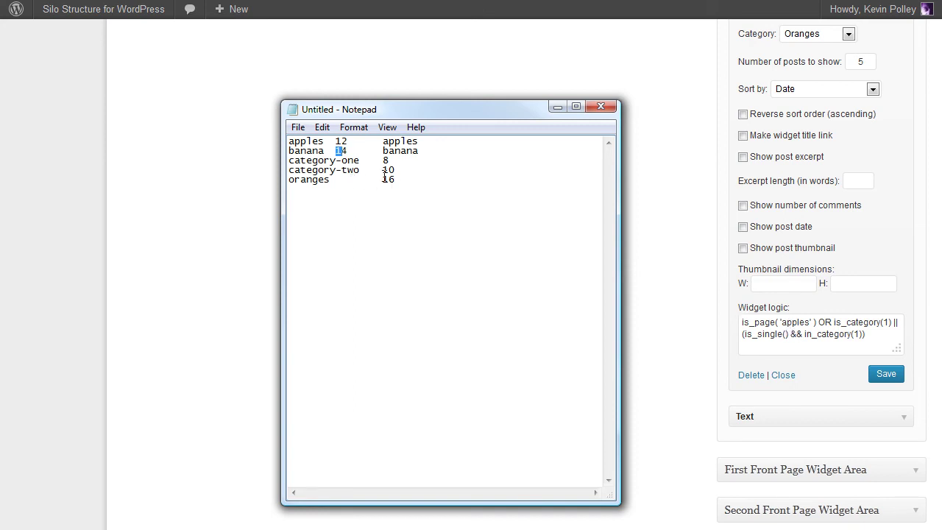
left_click_drag(384, 179, 396, 178)
left_click_drag(810, 324, 783, 321)
key("BackSpace")
key("ctrl+v")
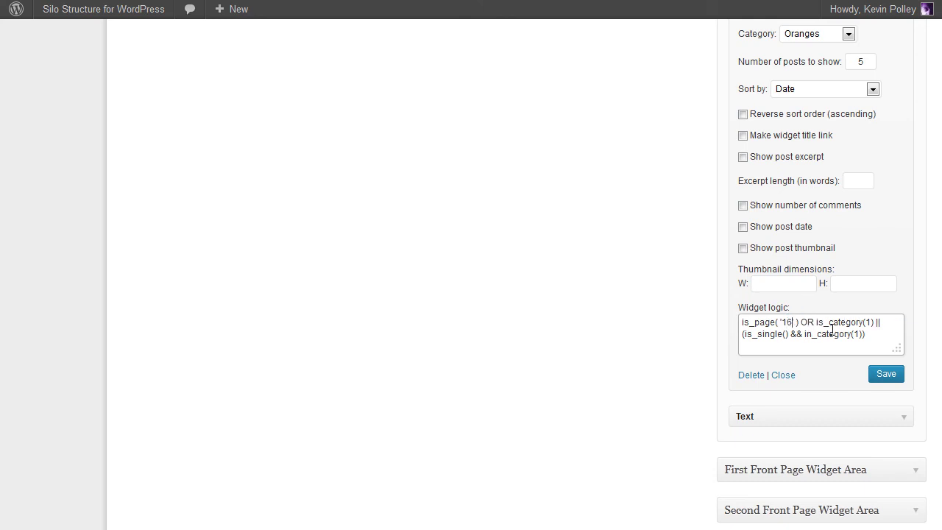
left_click(880, 368)
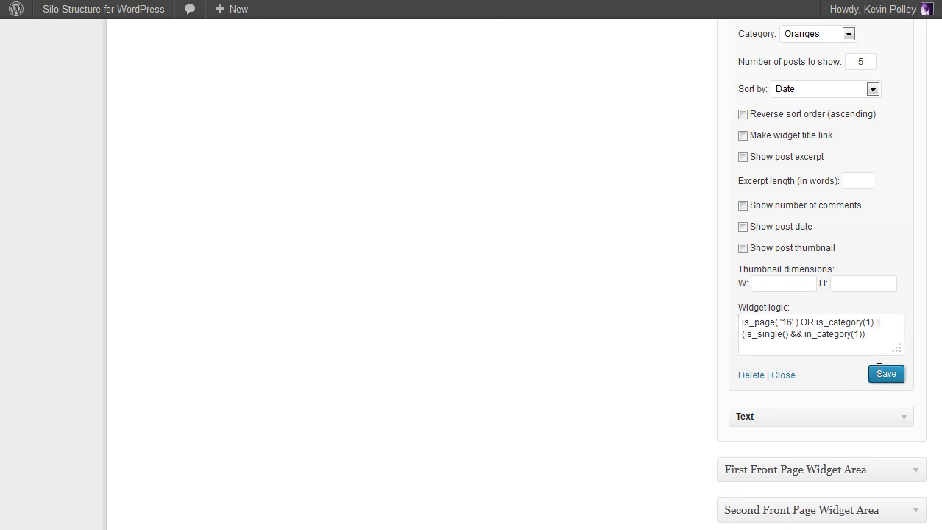
key("ctrl+Tab")
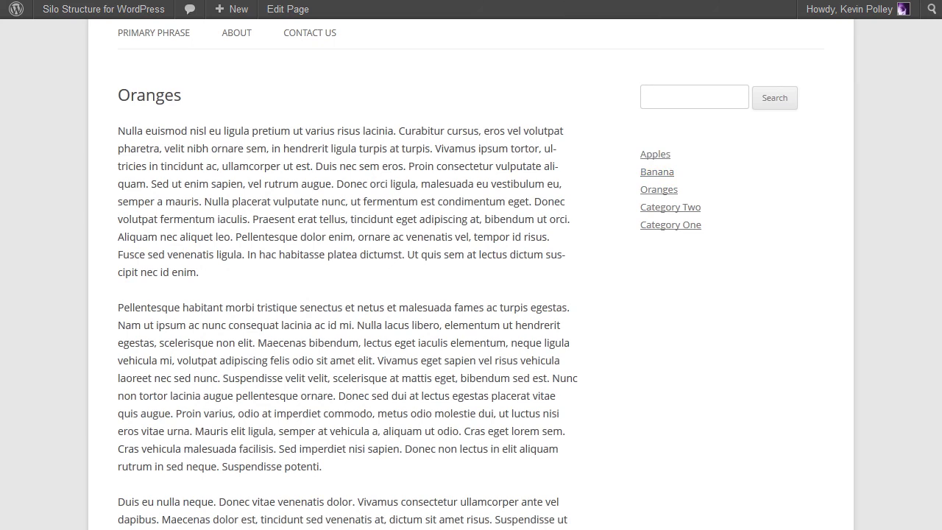
- Reload the Oranges page and confirm the ORANGES sidebar heading lists five Oranges posts
key("F5")
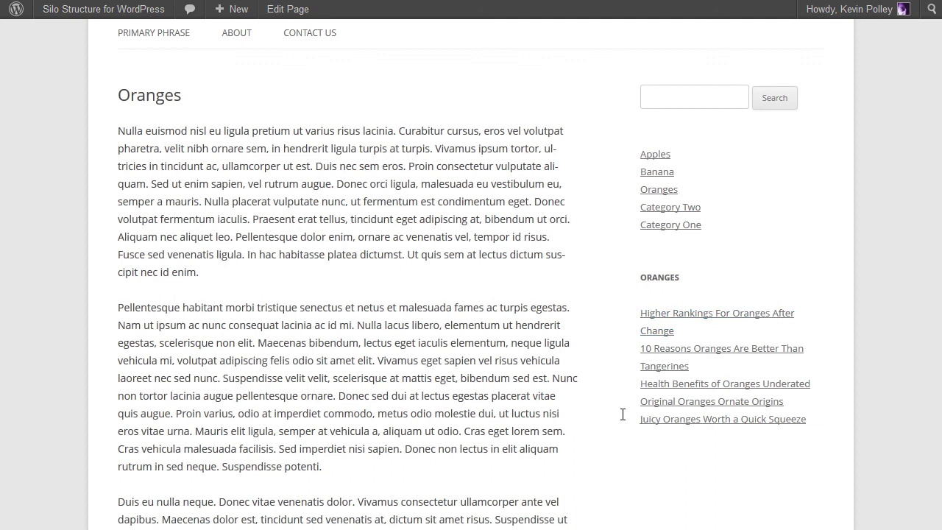
scroll(939, 221, "down", 4)
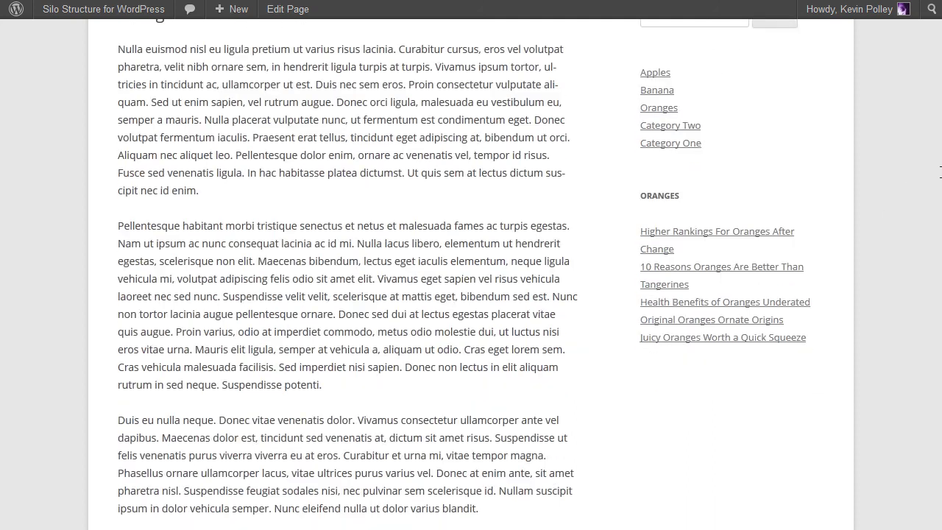
scroll(939, 228, "down", 3)
scroll(941, 269, "up", 5)
scroll(941, 268, "up", 3)
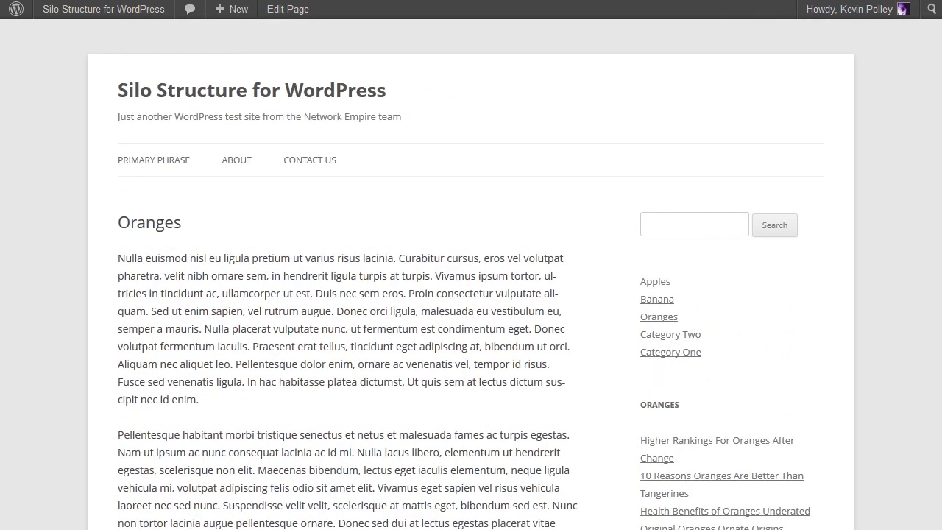